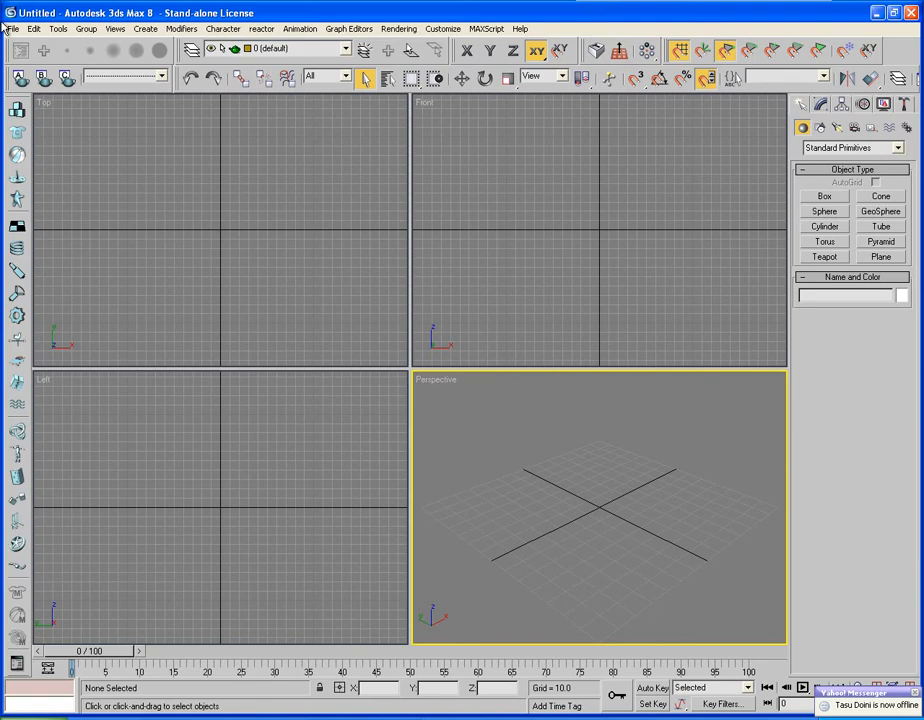
# Step: Reset the scene to its defaults and confirm the reset
pyautogui.click(15, 29)
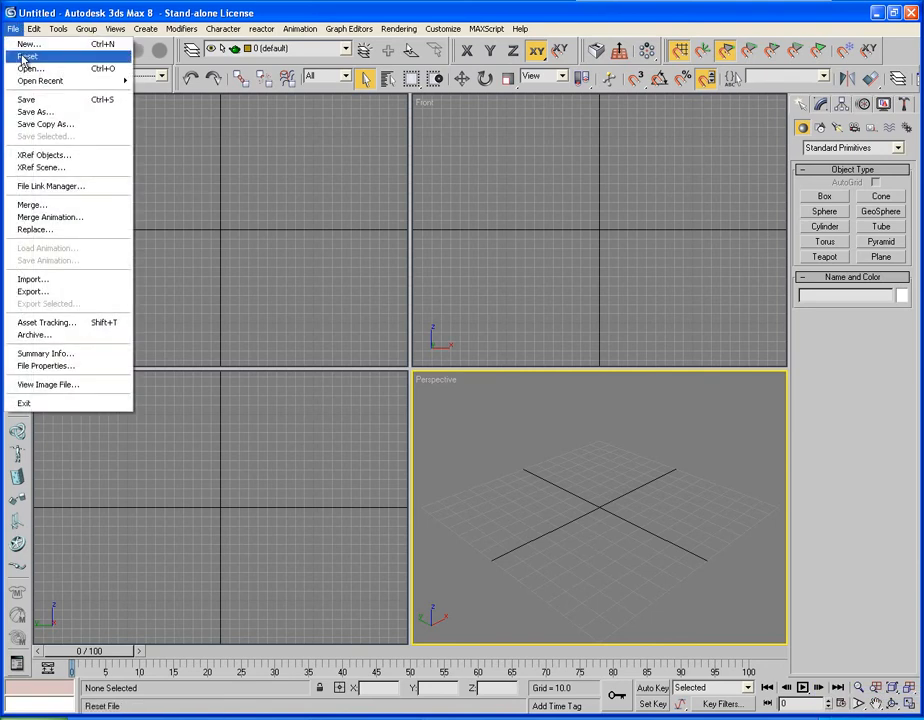
pyautogui.click(20, 56)
pyautogui.click(422, 391)
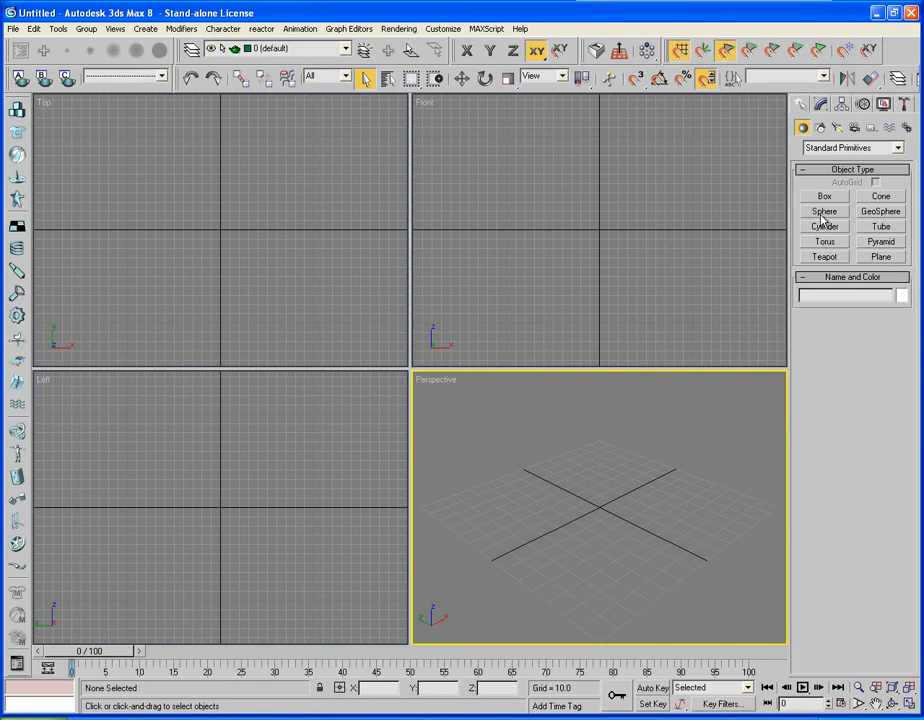
# Step: Create a GeoSphere centred near the origin in the Top view with radius 120 and 8 segments
pyautogui.click(884, 213)
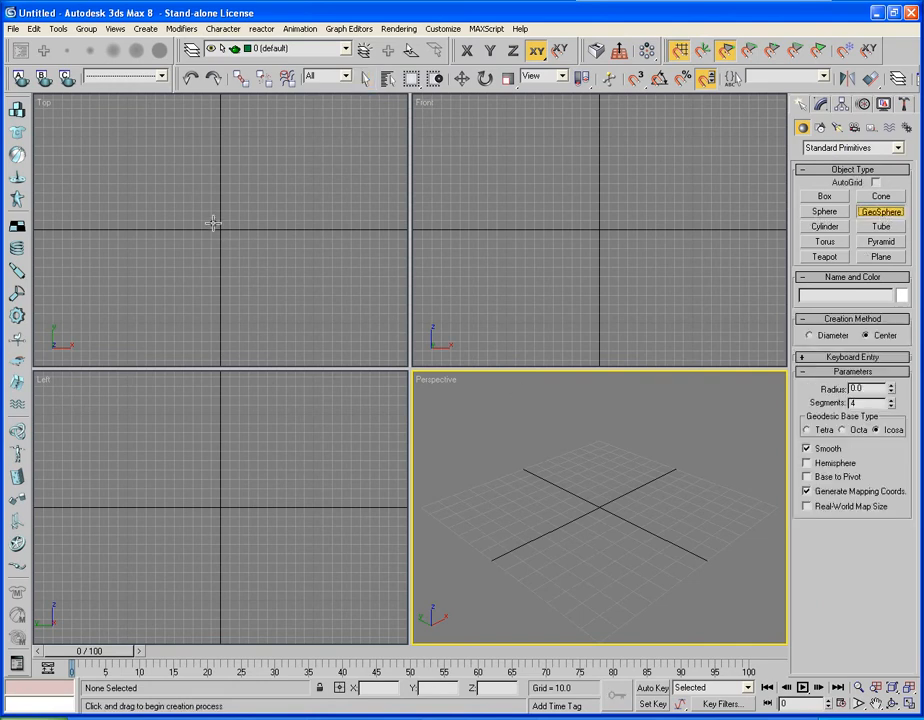
pyautogui.moveTo(216, 222); pyautogui.dragTo(290, 296)
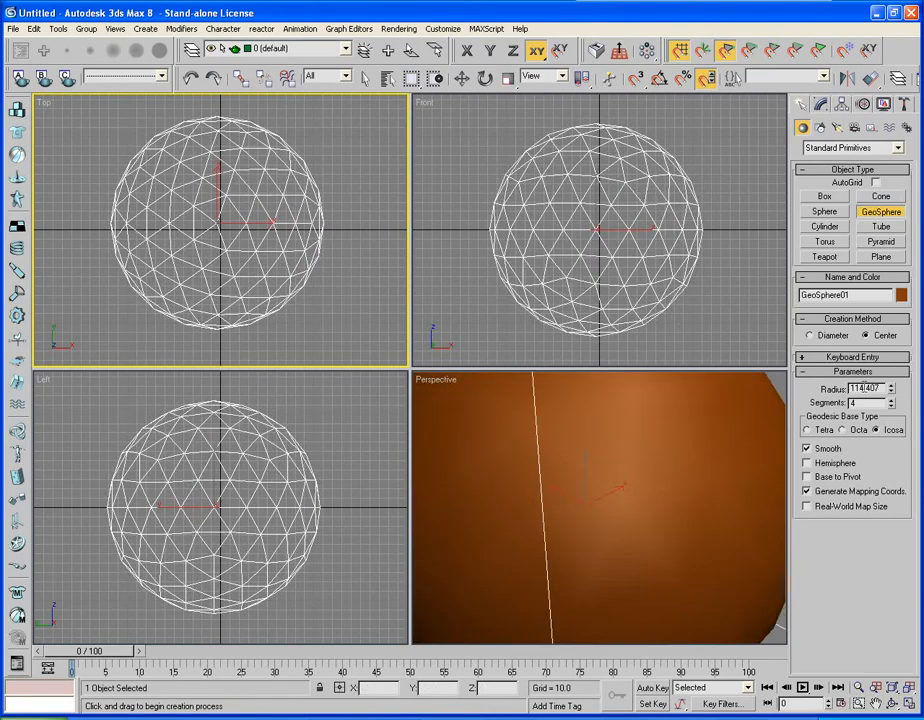
pyautogui.moveTo(885, 388); pyautogui.dragTo(662, 386)
pyautogui.write('120')
pyautogui.press('Tab')
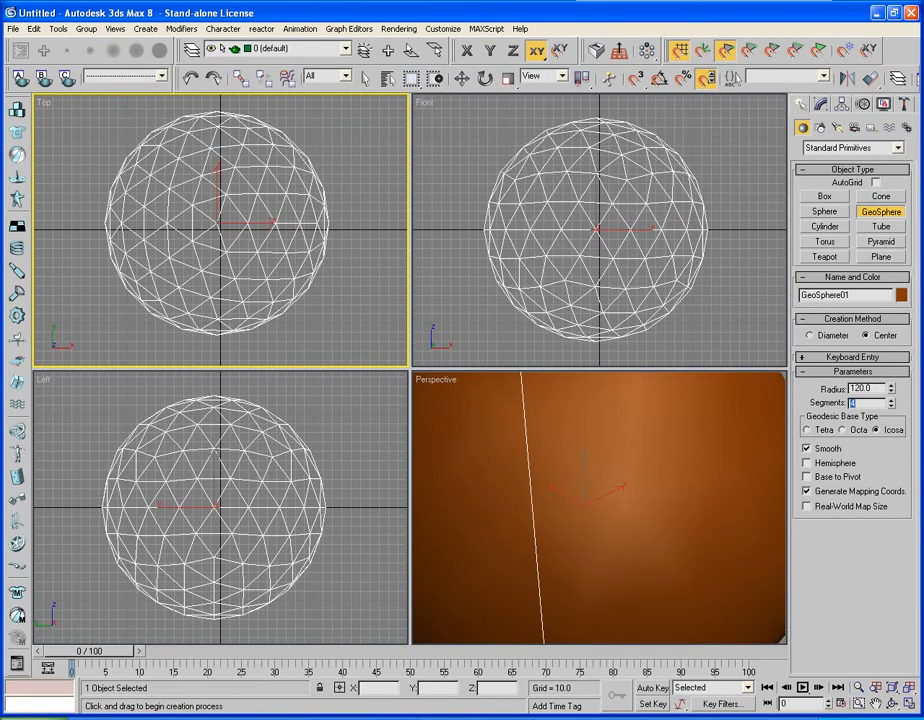
pyautogui.write('8')
pyautogui.press('Return')
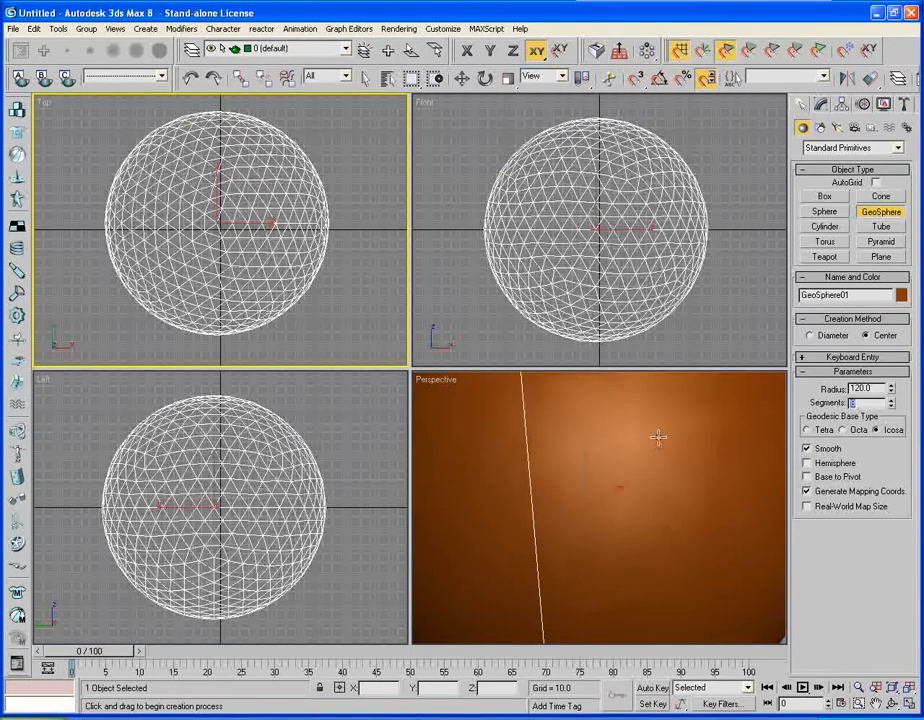
pyautogui.click(657, 438)
pyautogui.scroll(-5, 654, 439)
pyautogui.scroll(2, 654, 440)
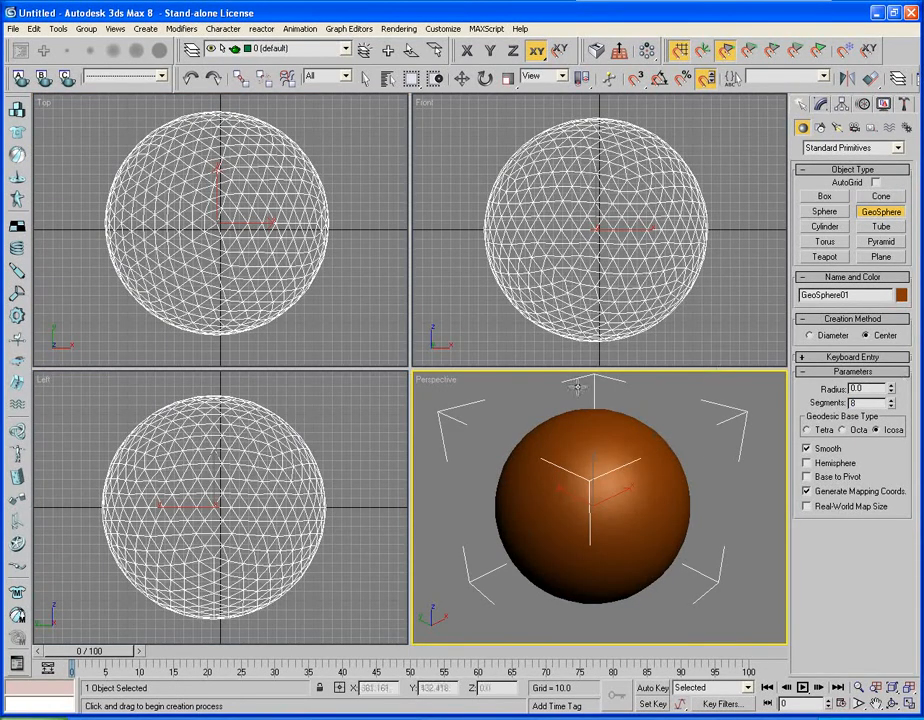
# Step: Display edged faces in the perspective view and convert the geosphere to an Editable Poly
pyautogui.click(822, 106)
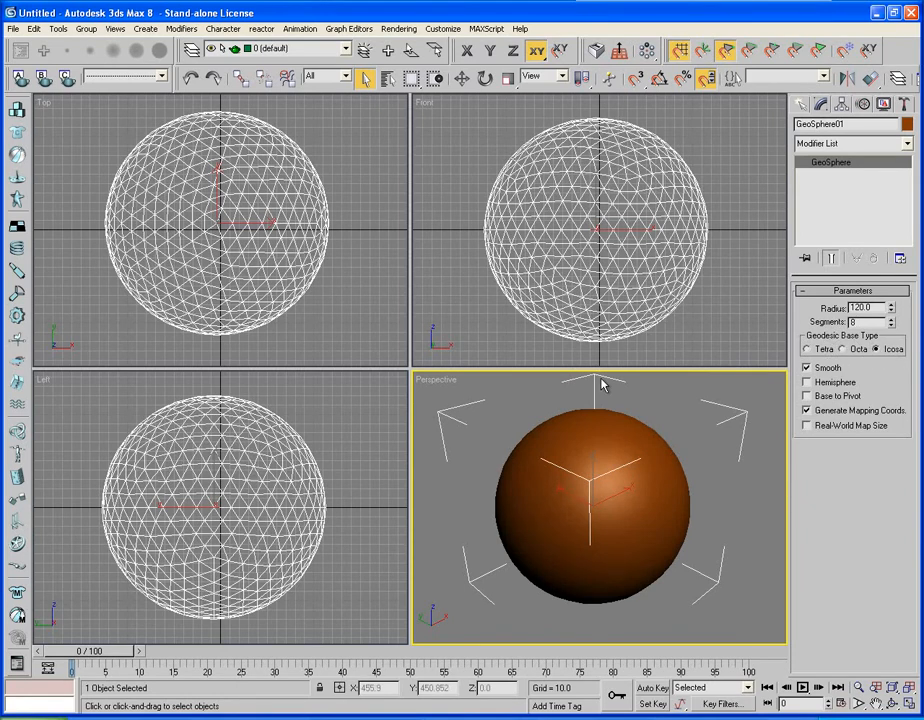
pyautogui.press('F4')
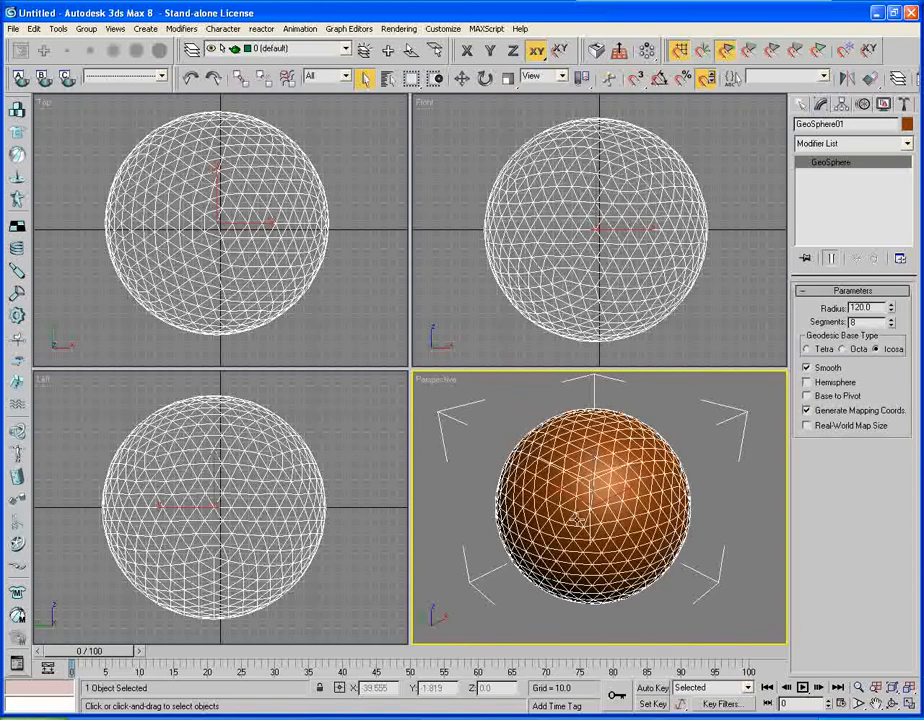
pyautogui.rightClick(576, 517)
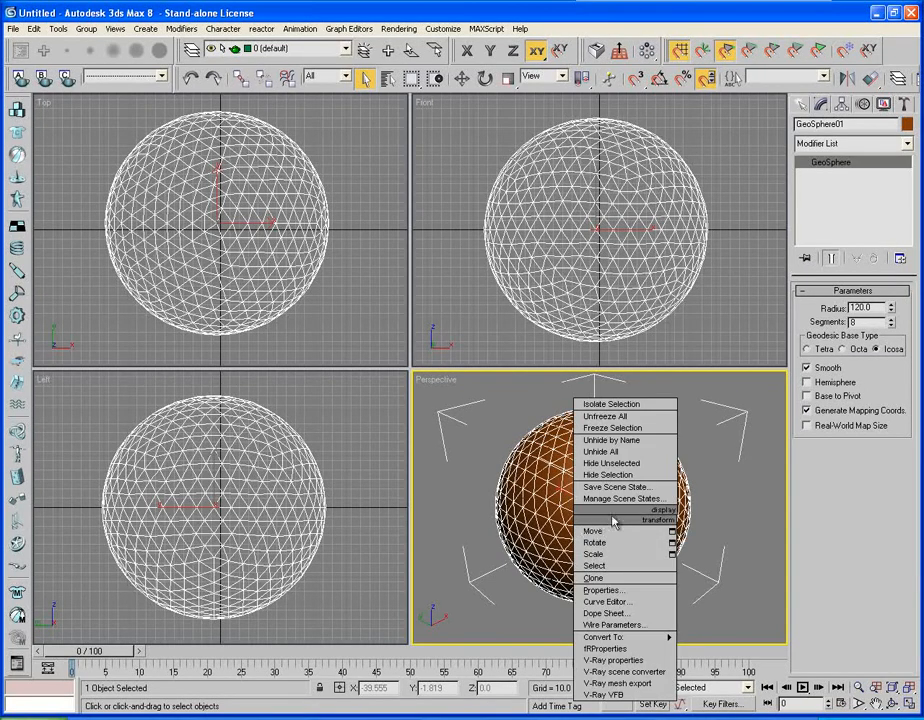
pyautogui.moveTo(656, 638)
pyautogui.click(727, 648)
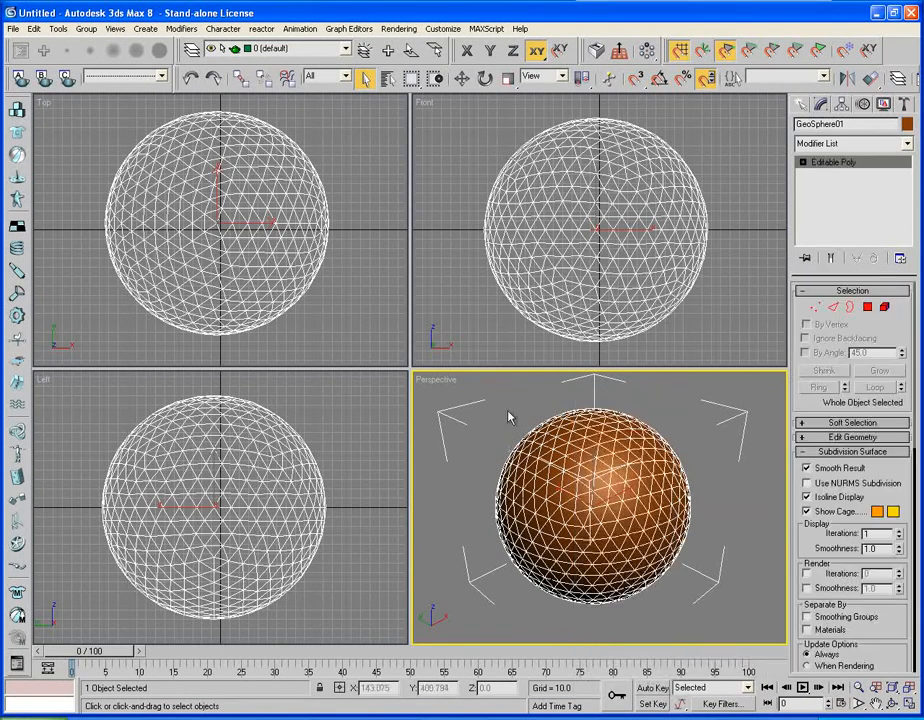
# Step: Select all edges of the sphere at the Edge sub-object level
pyautogui.click(833, 307)
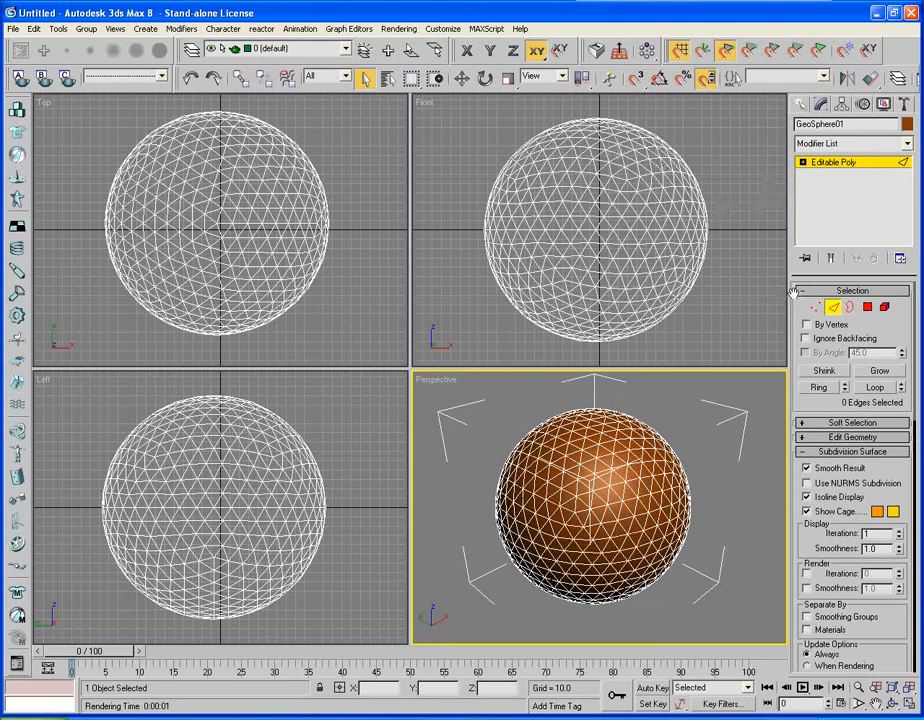
pyautogui.click(803, 162)
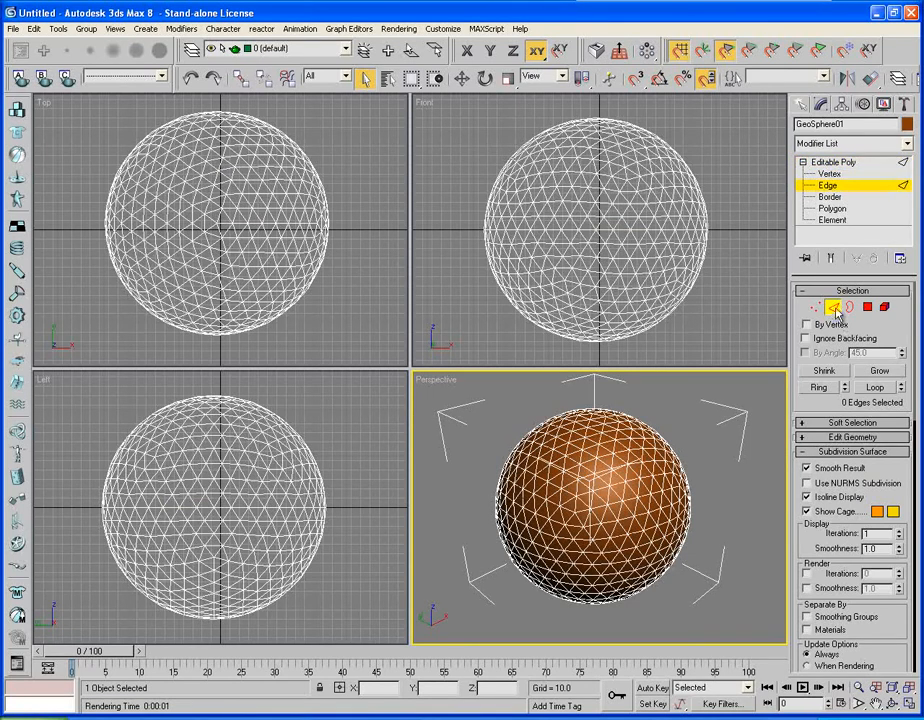
pyautogui.hotkey('ctrl', 'a')
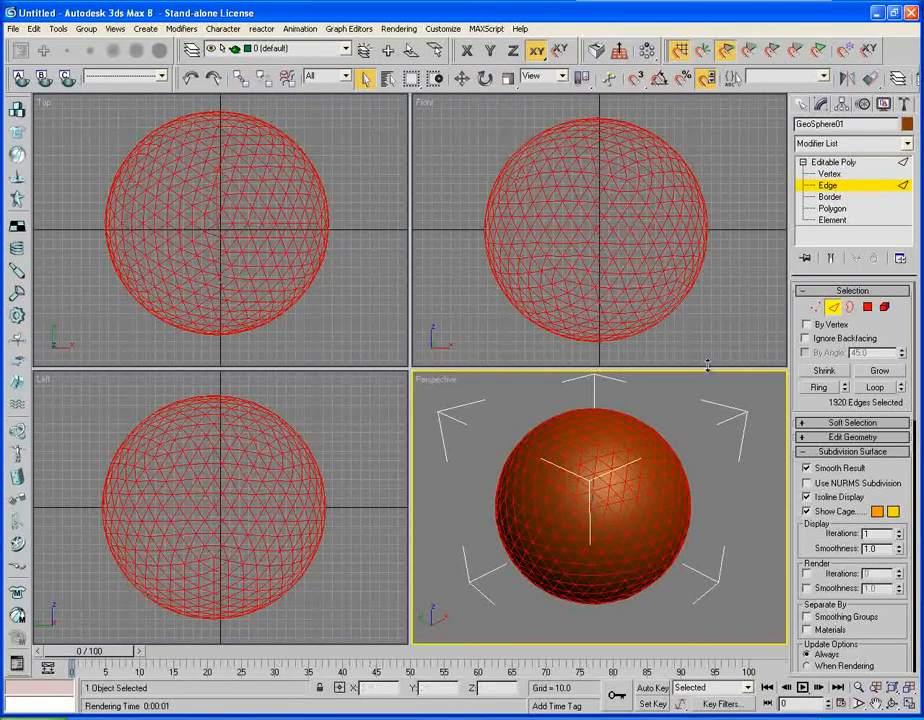
pyautogui.click(725, 250)
pyautogui.moveTo(748, 110); pyautogui.dragTo(425, 395)
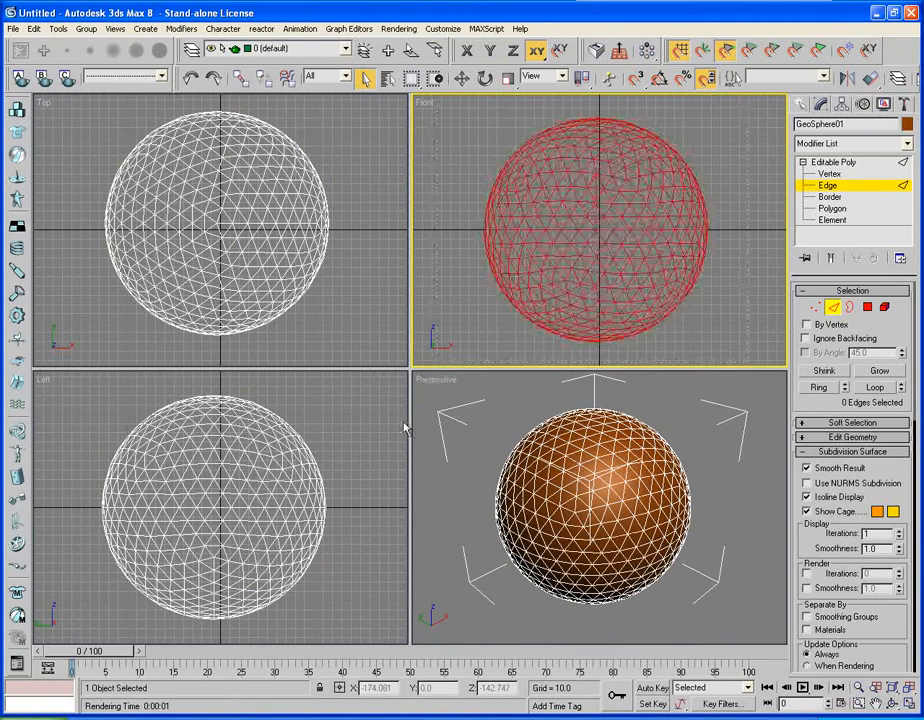
# Step: Chamfer the selected edges of the sphere by 4.75
pyautogui.click(803, 452)
pyautogui.click(803, 452)
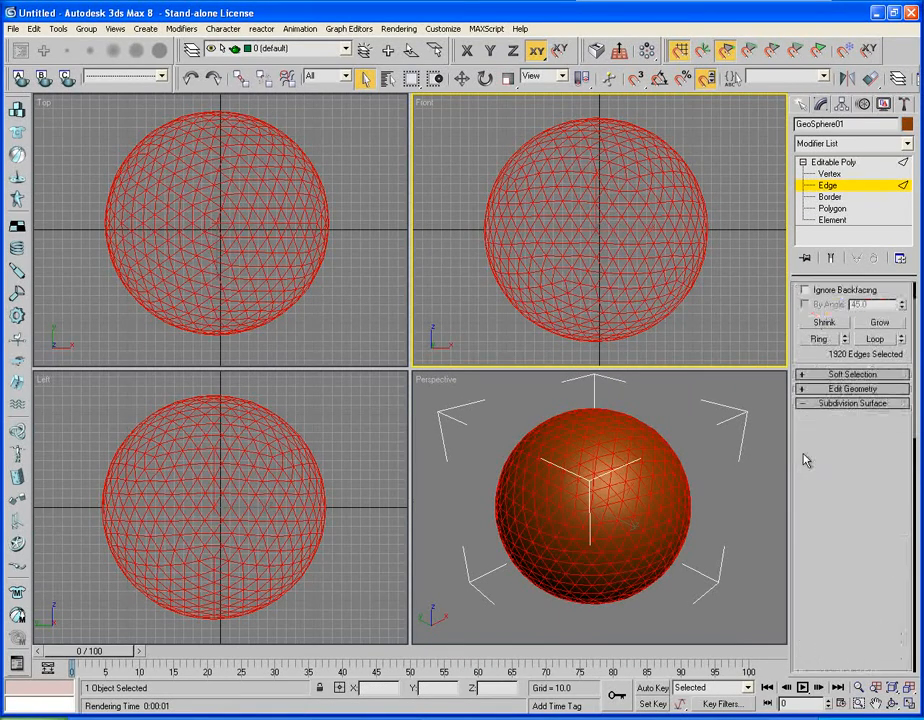
pyautogui.click(804, 402)
pyautogui.click(803, 417)
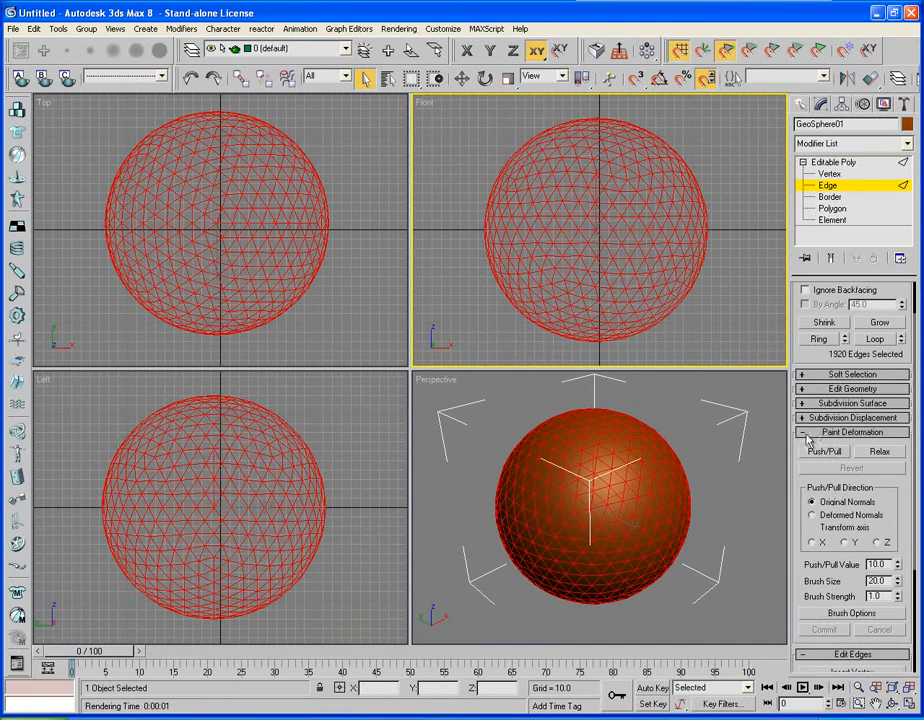
pyautogui.click(804, 431)
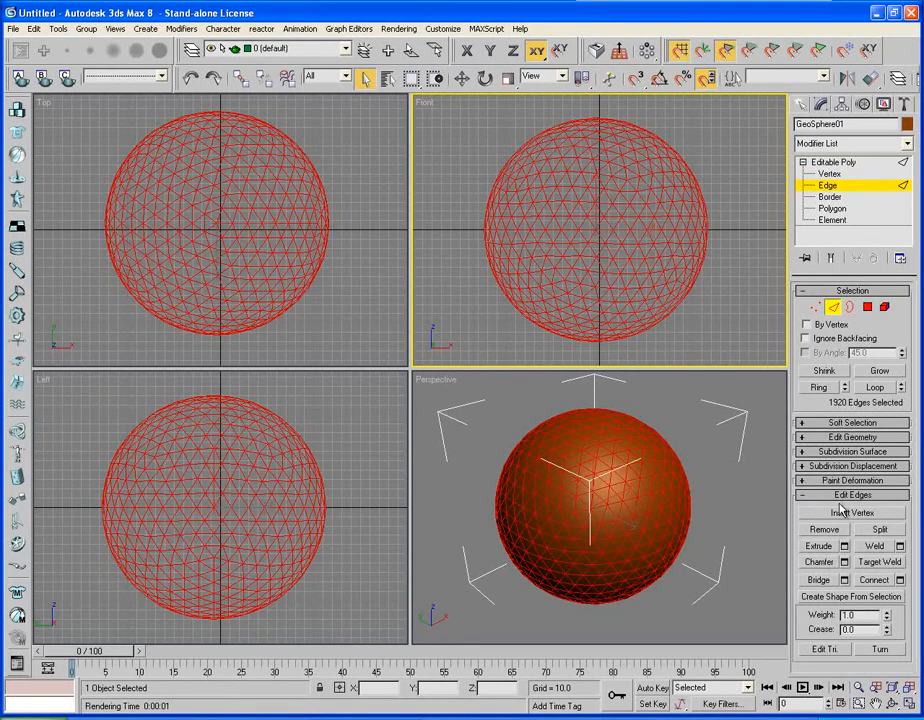
pyautogui.click(845, 565)
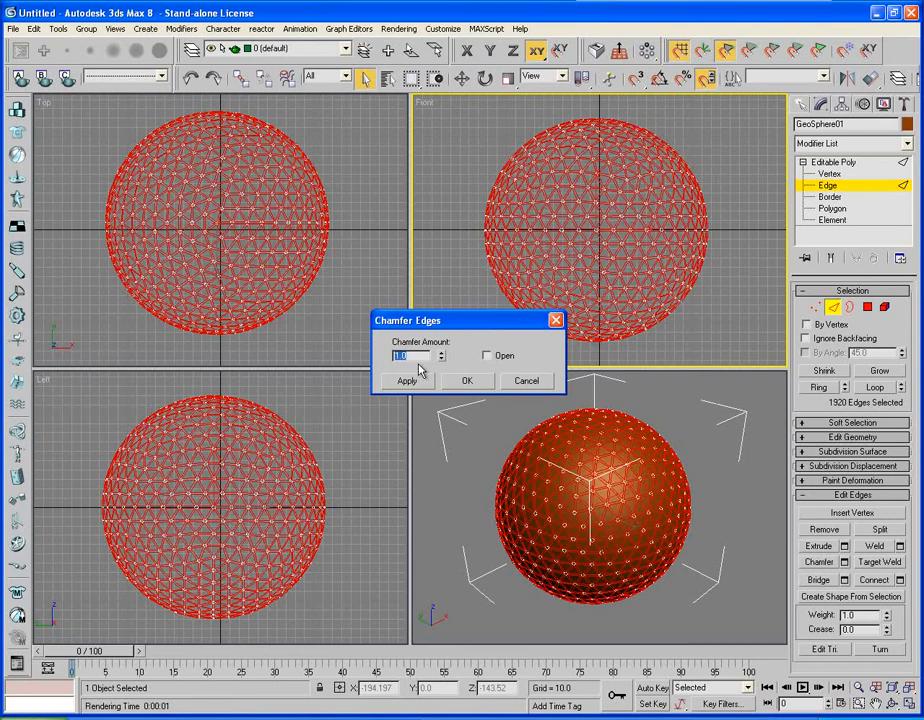
pyautogui.write('4.75')
pyautogui.press('Return')
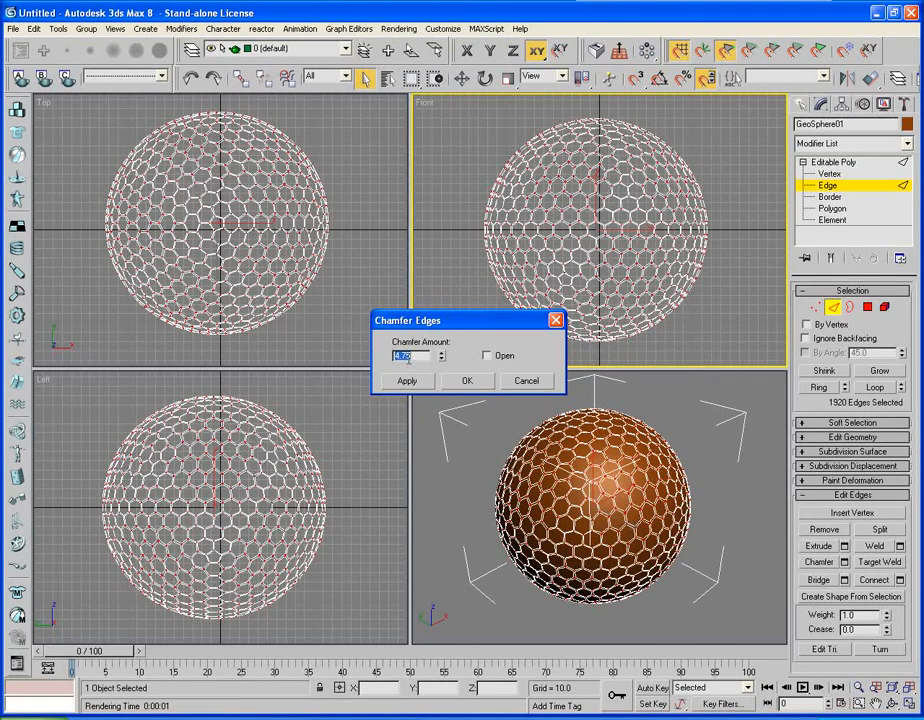
pyautogui.click(468, 381)
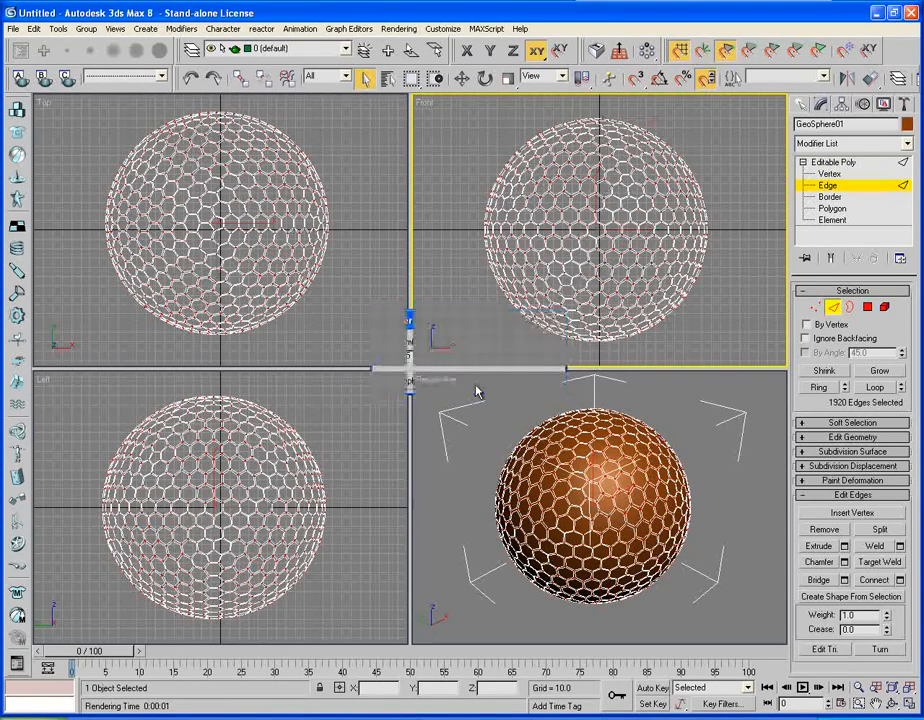
# Step: Select all polygons of the sphere and bevel them By Polygon with height -1 and outline amount -4
pyautogui.click(867, 312)
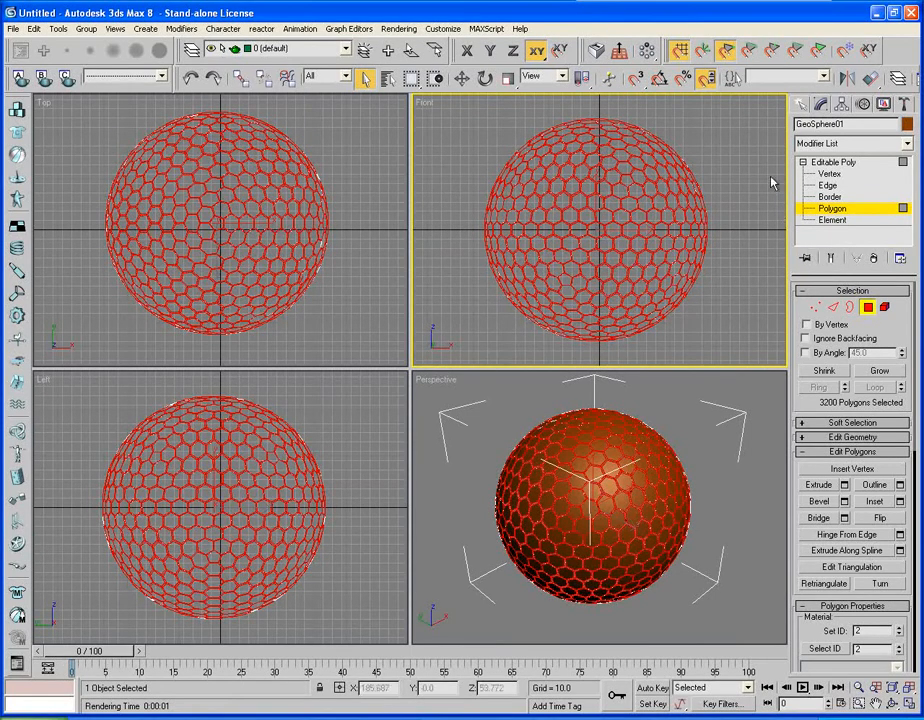
pyautogui.moveTo(740, 119); pyautogui.dragTo(443, 355)
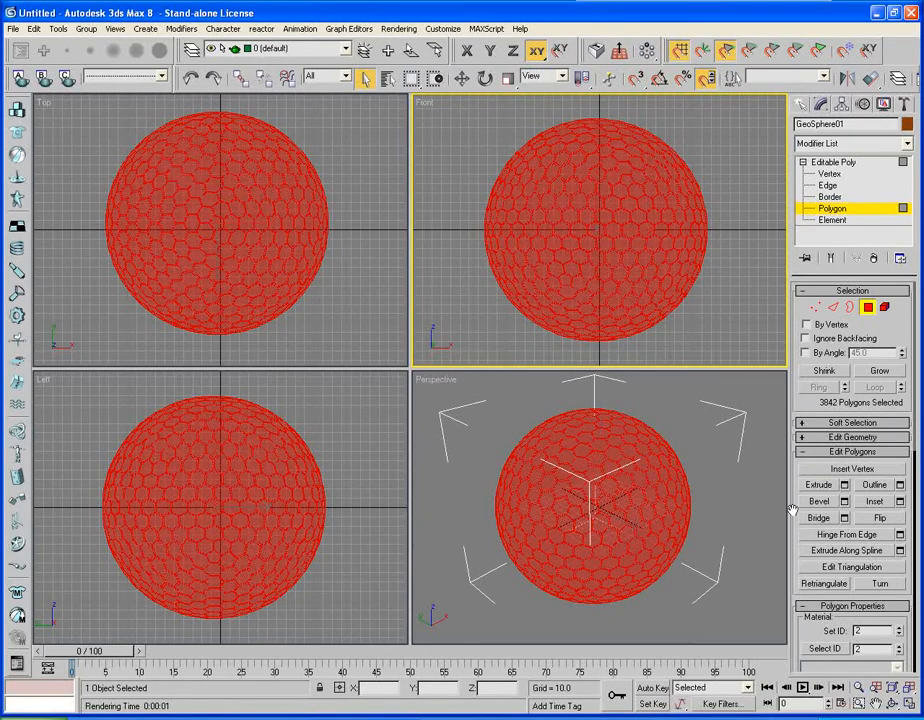
pyautogui.click(844, 502)
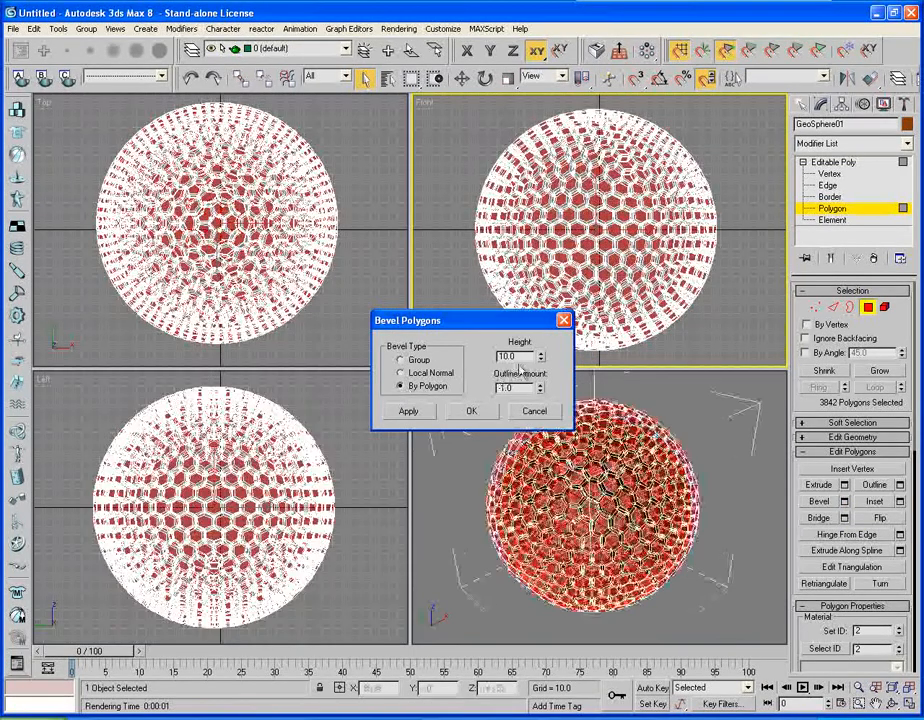
pyautogui.moveTo(525, 357); pyautogui.dragTo(403, 354)
pyautogui.write('1')
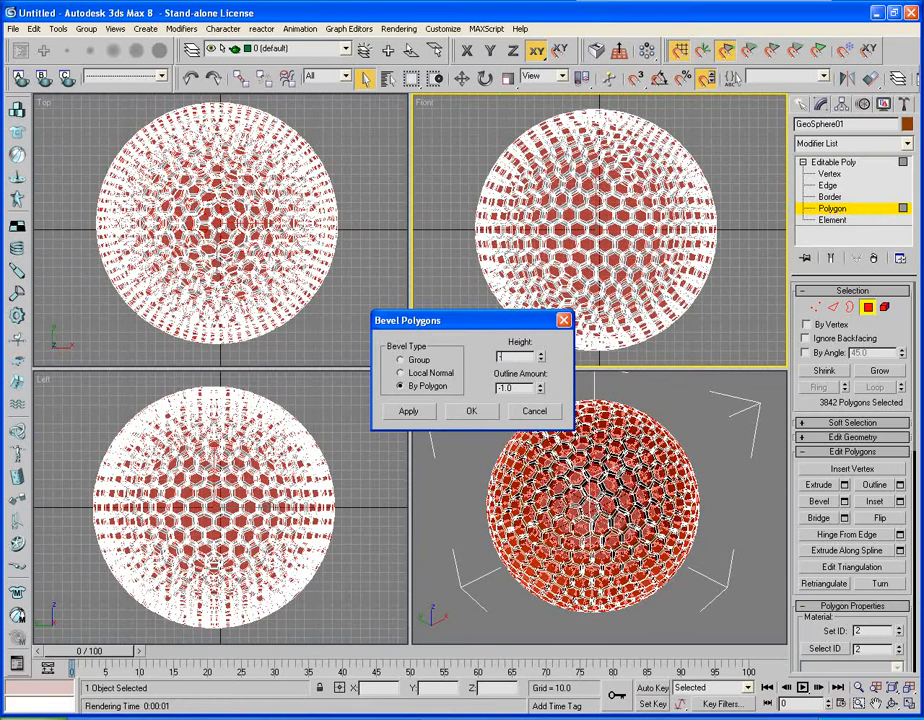
pyautogui.press('Tab')
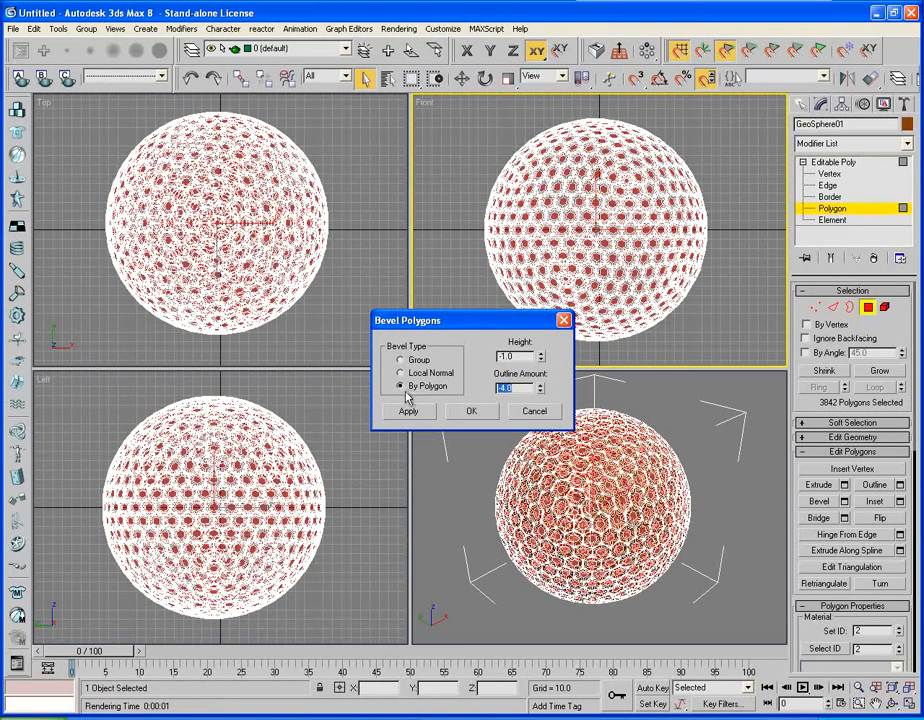
pyautogui.click(488, 411)
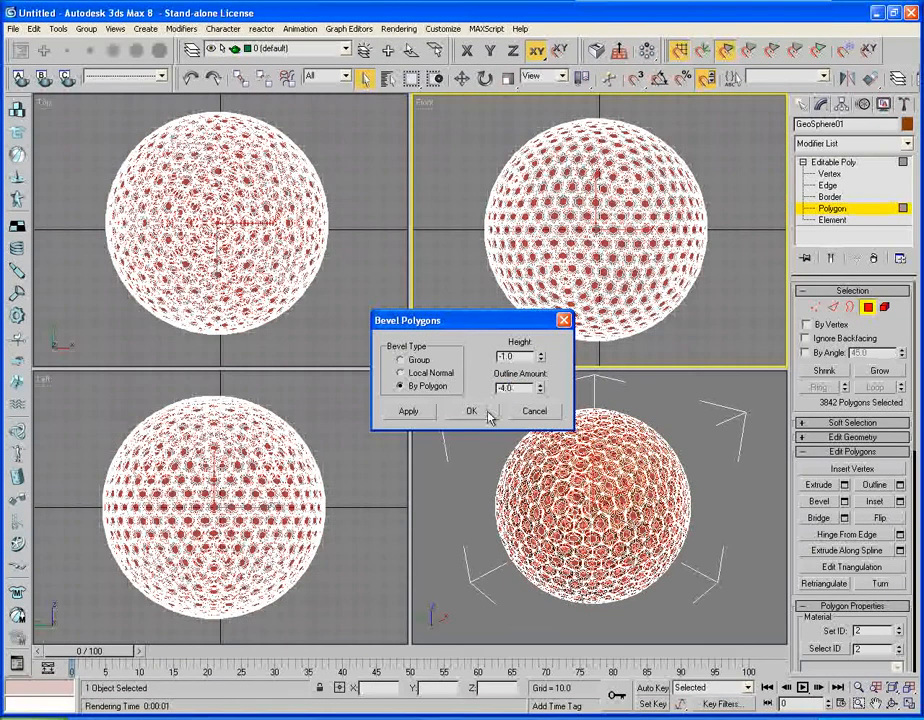
# Step: Clear the polygon selection, render the perspective view to check the dimples, and close the render window
pyautogui.rightClick(692, 625)
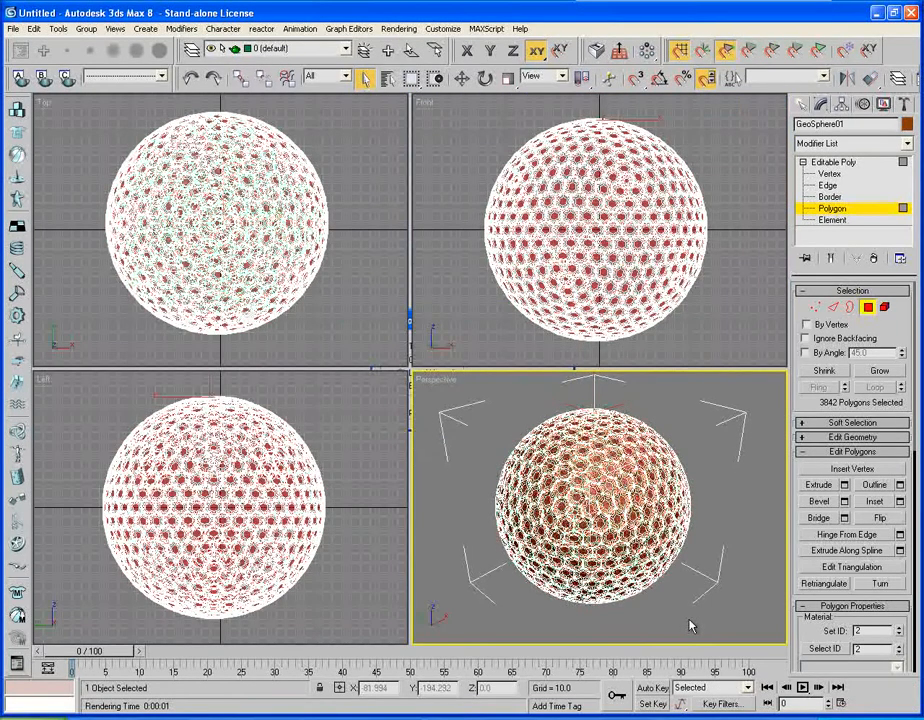
pyautogui.hotkey('shift', 'q')
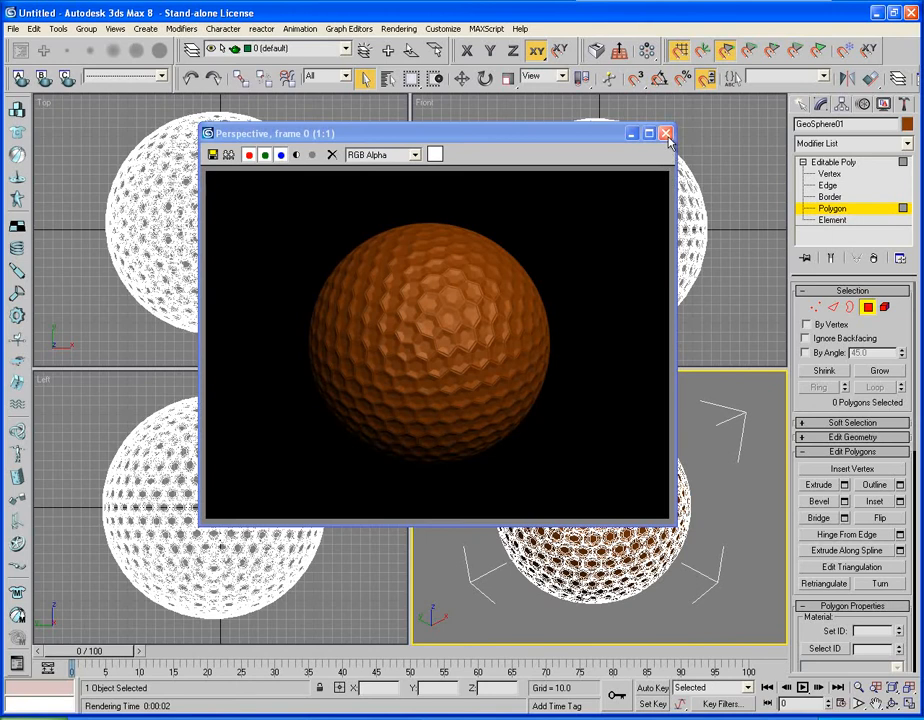
pyautogui.click(667, 134)
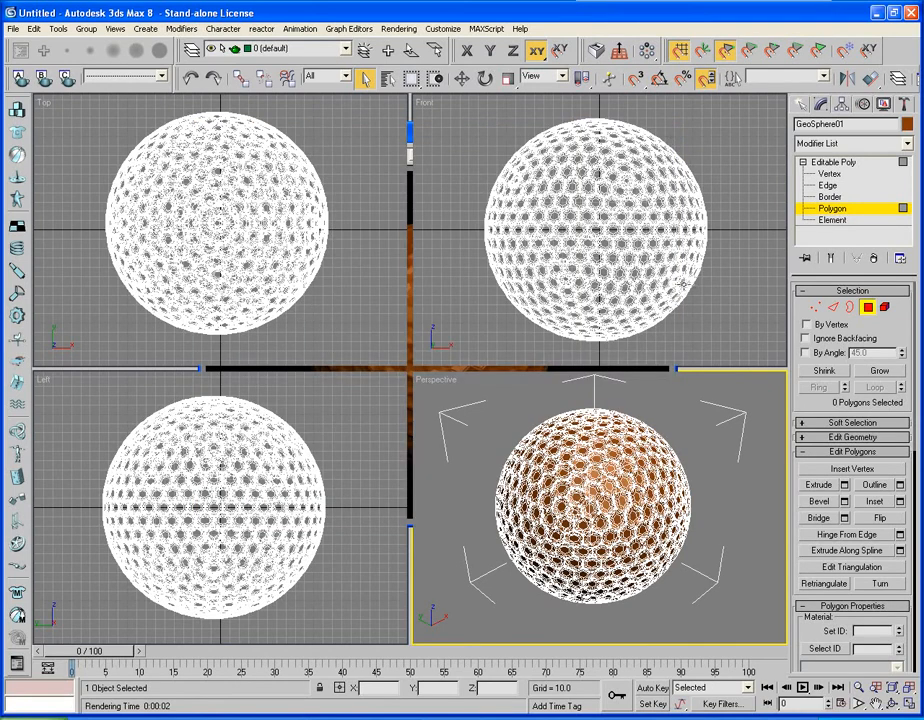
# Step: Add a MeshSmooth modifier to the ball and set its iterations to 2
pyautogui.click(857, 144)
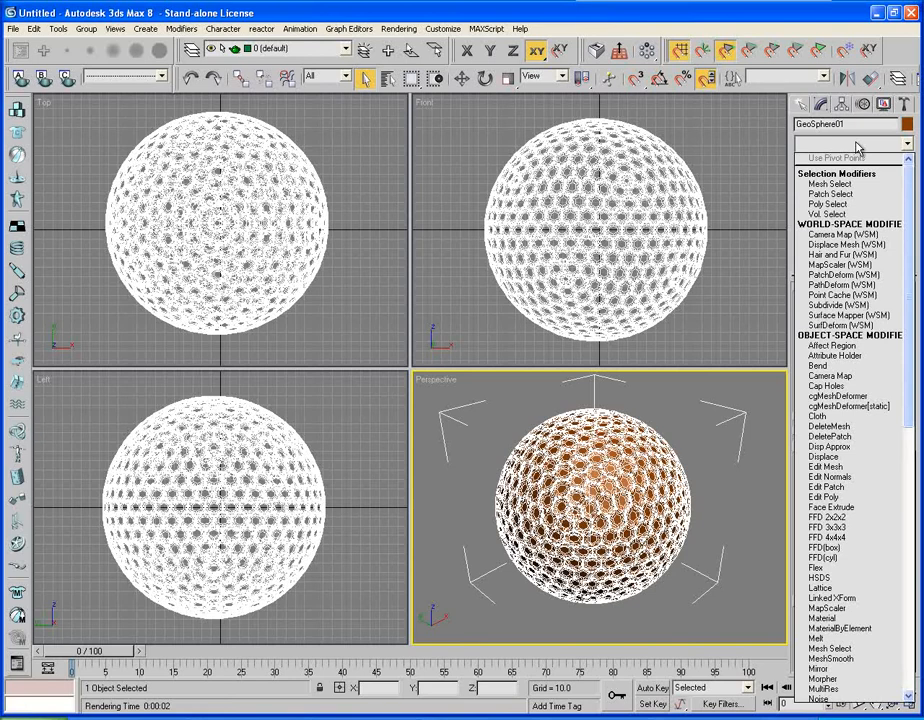
pyautogui.write('mat')
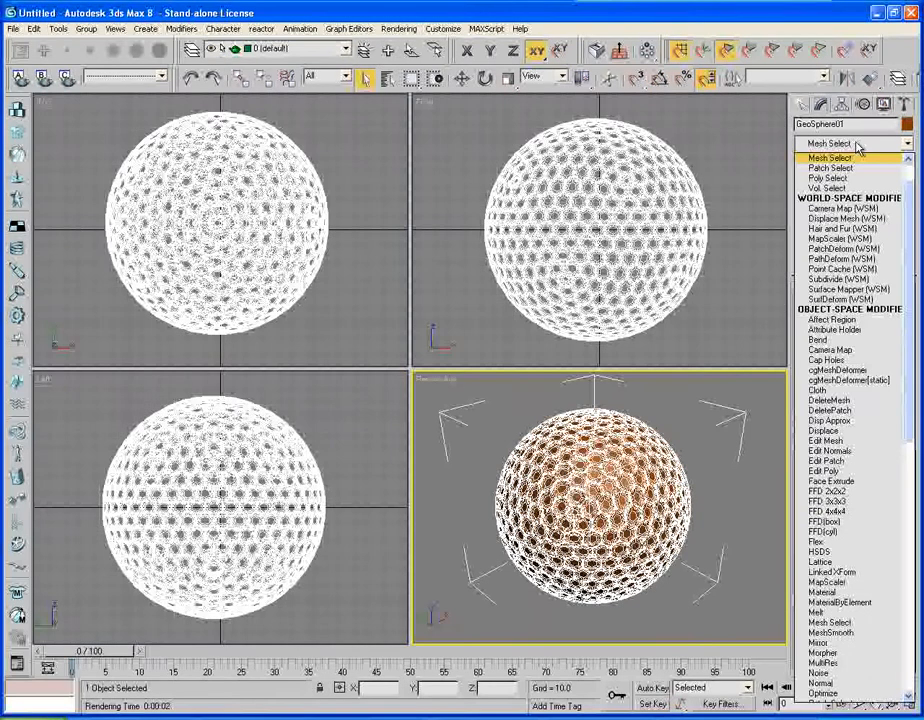
pyautogui.write('meshs')
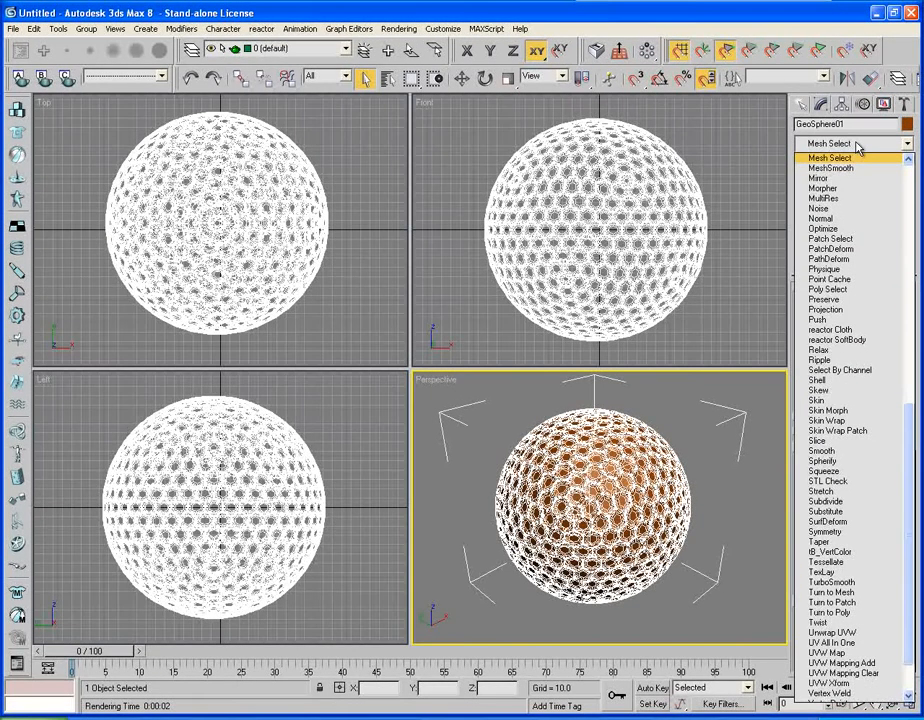
pyautogui.press('Return')
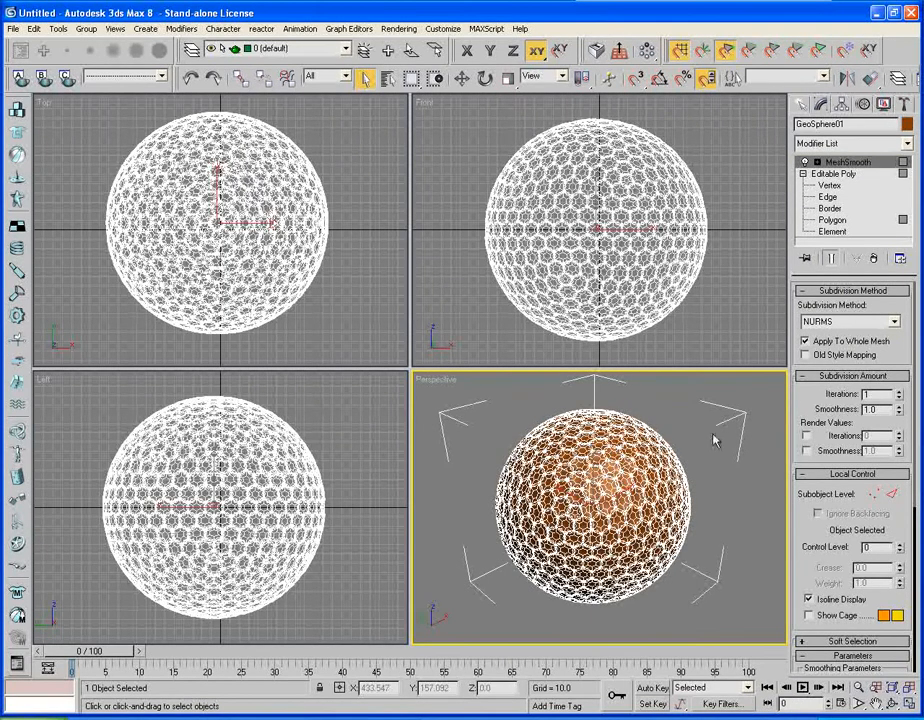
pyautogui.click(899, 394)
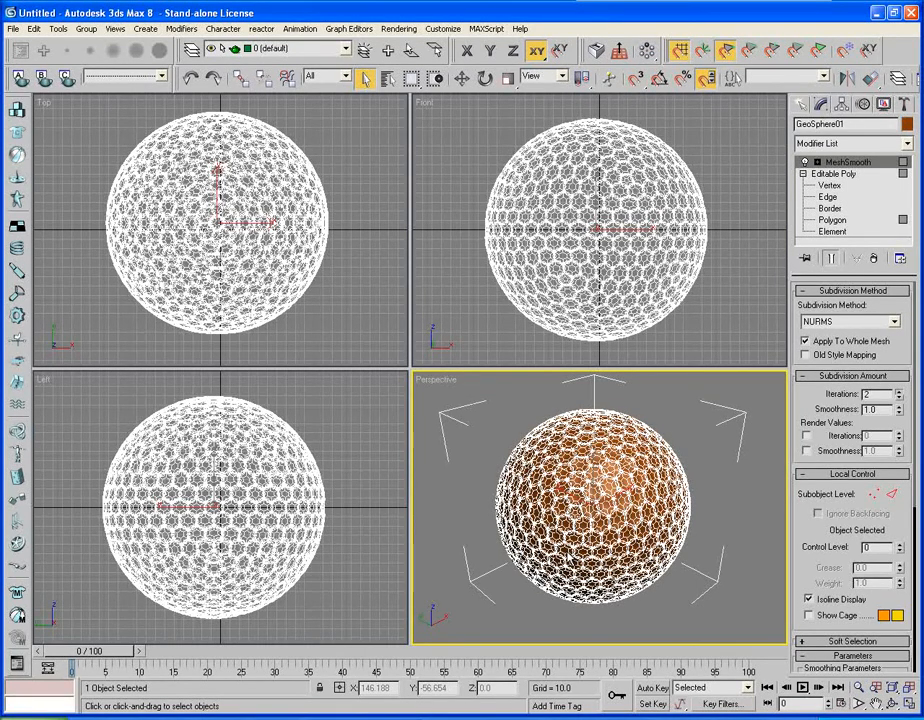
# Step: Deselect the ball and render the smoothed result in the perspective view
pyautogui.press('F4')
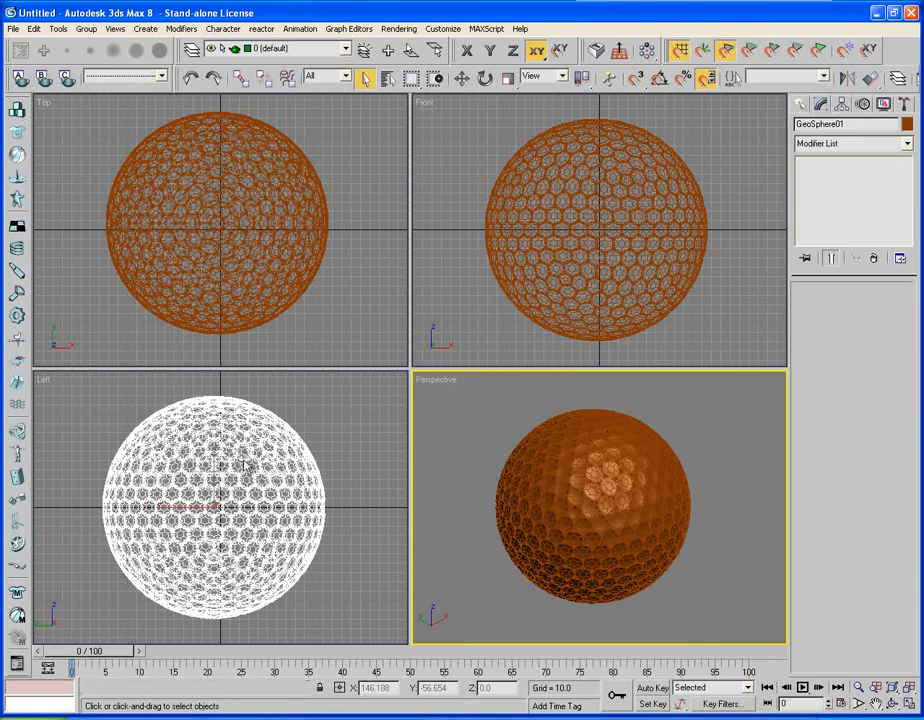
pyautogui.hotkey('ctrl', 'd')
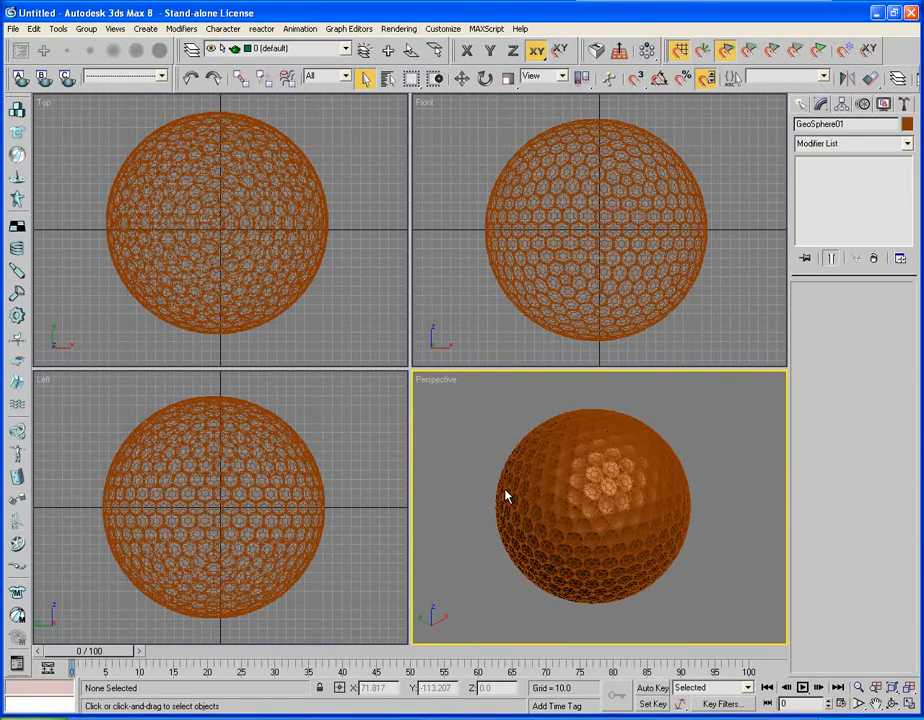
pyautogui.hotkey('shift', 'q')
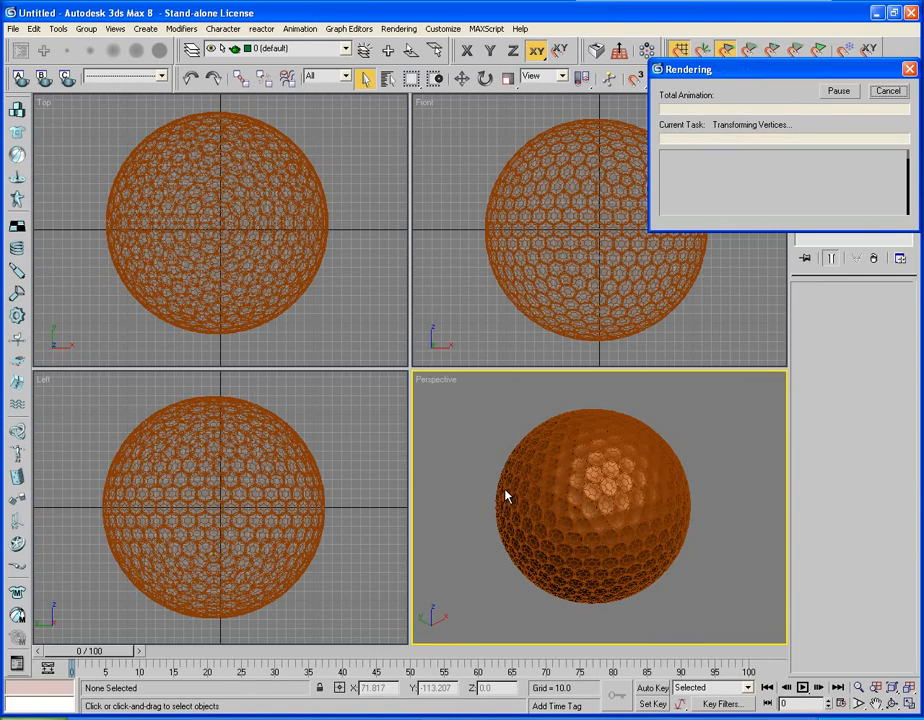